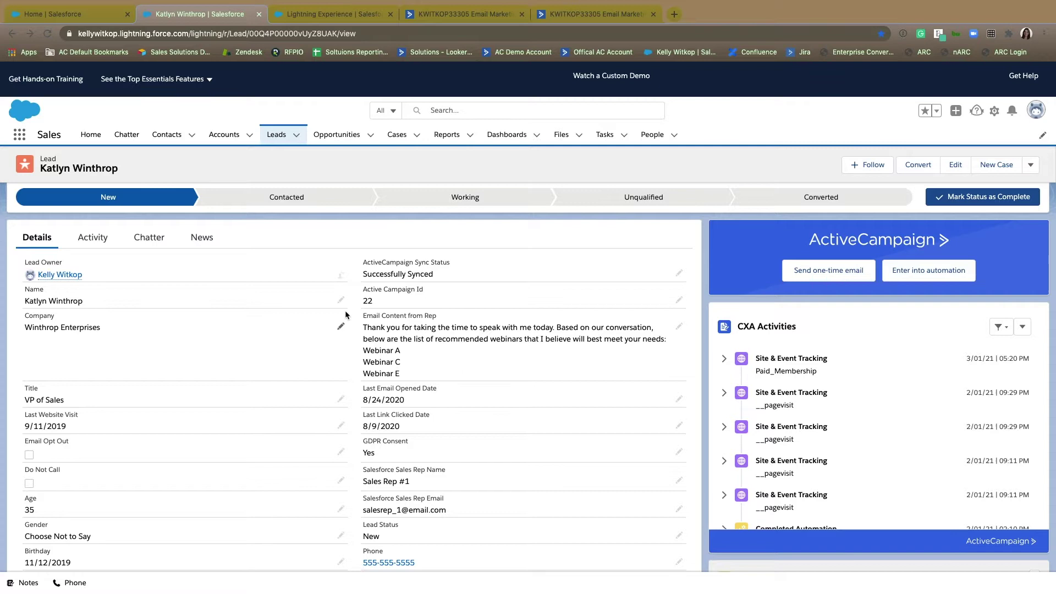
scroll(347, 315, down, 3)
scroll(184, 302, down, 3)
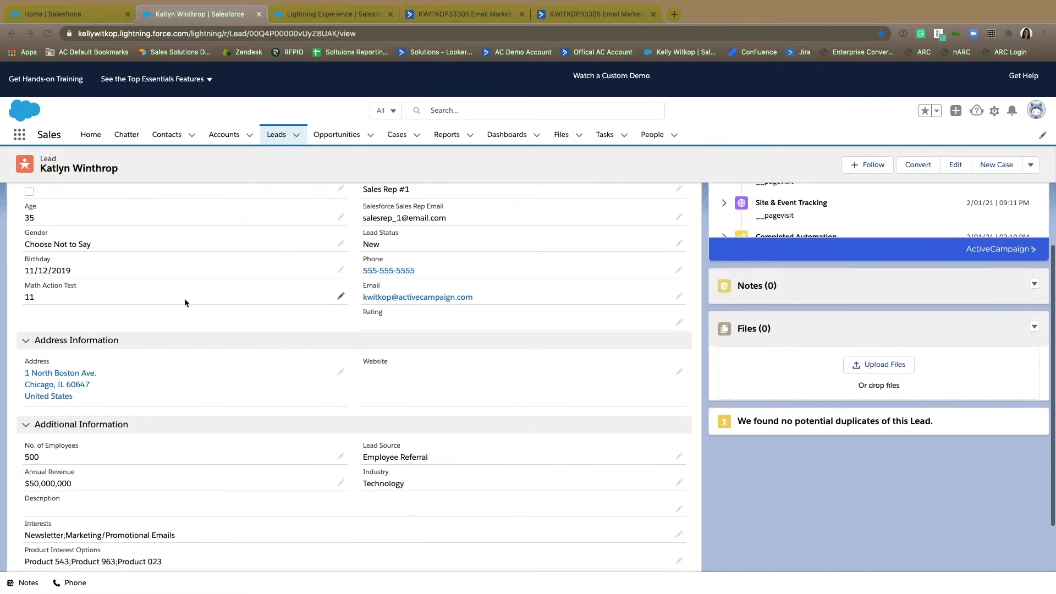
scroll(181, 299, up, 5)
scroll(181, 299, up, 3)
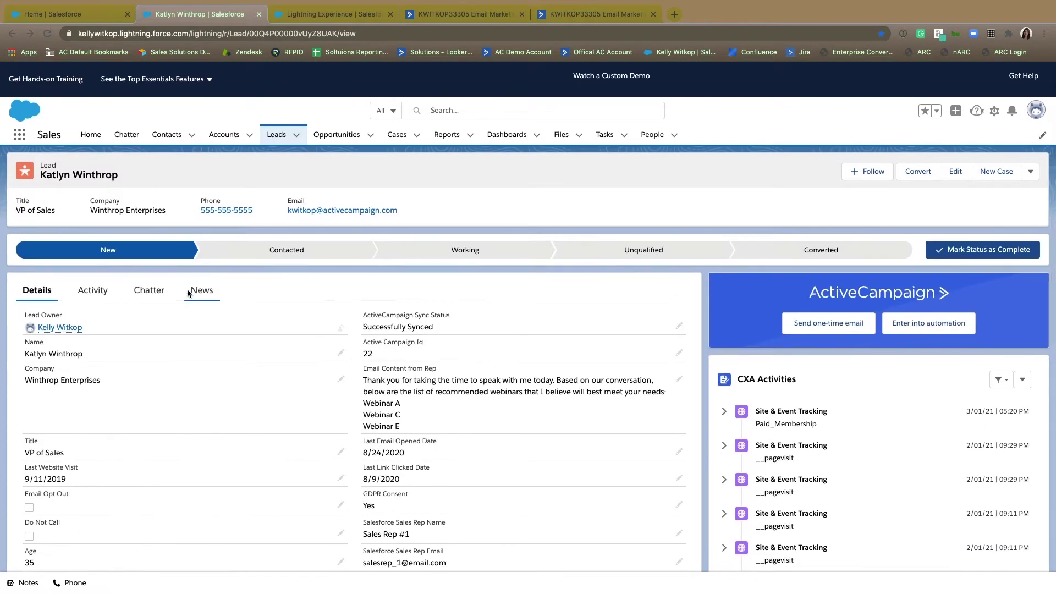
click(483, 15)
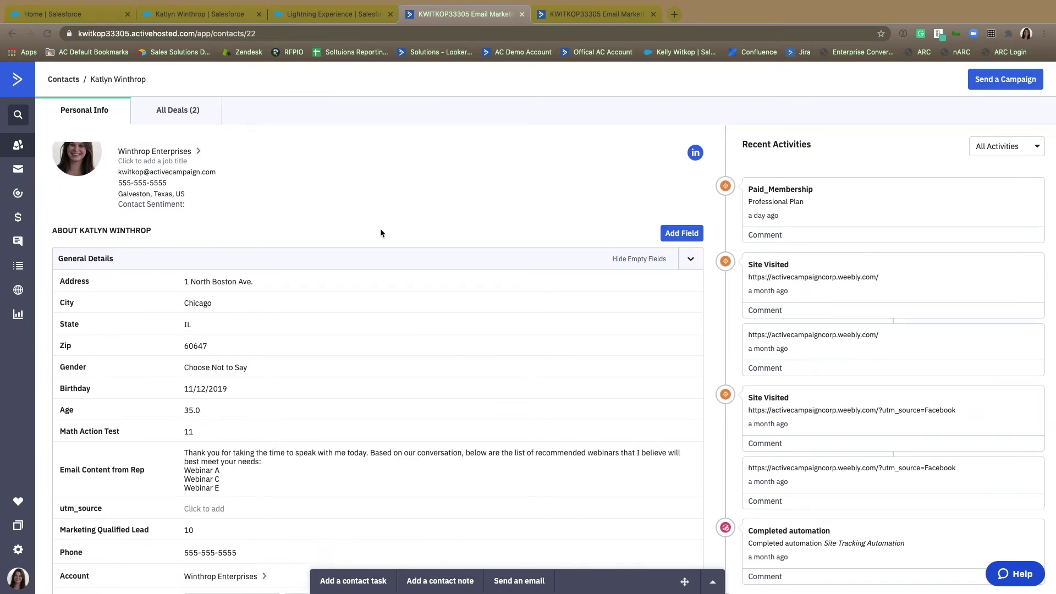
scroll(381, 228, down, 5)
scroll(381, 229, down, 5)
scroll(381, 230, up, 10)
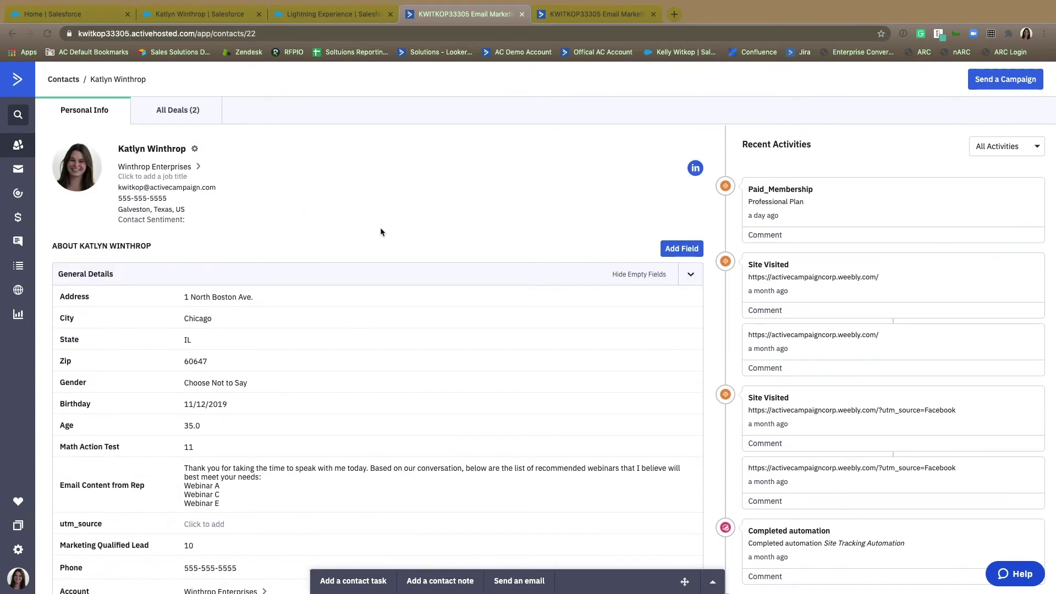
click(196, 12)
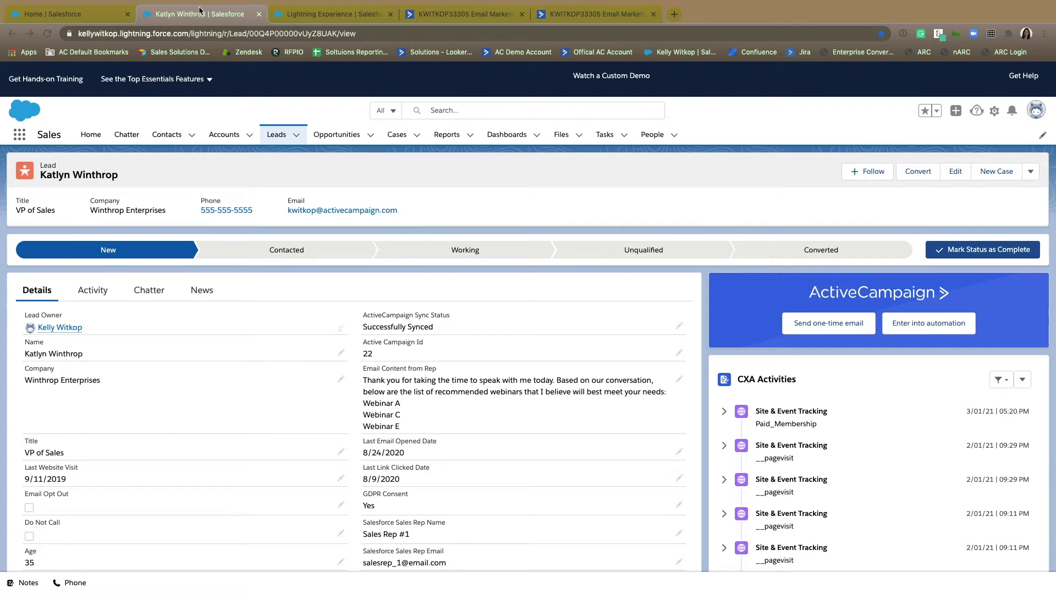
click(325, 16)
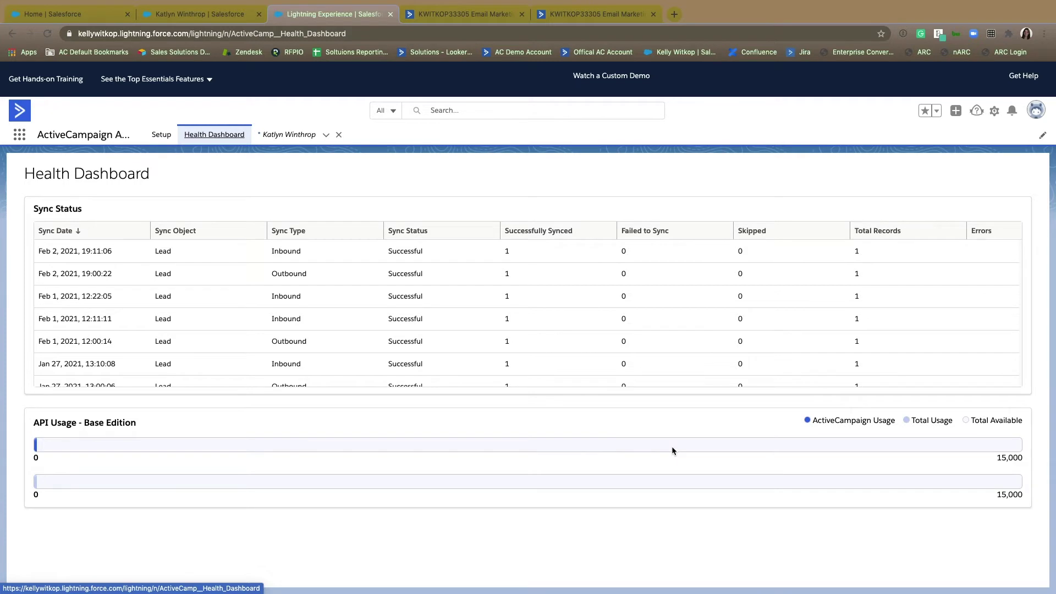
click(203, 14)
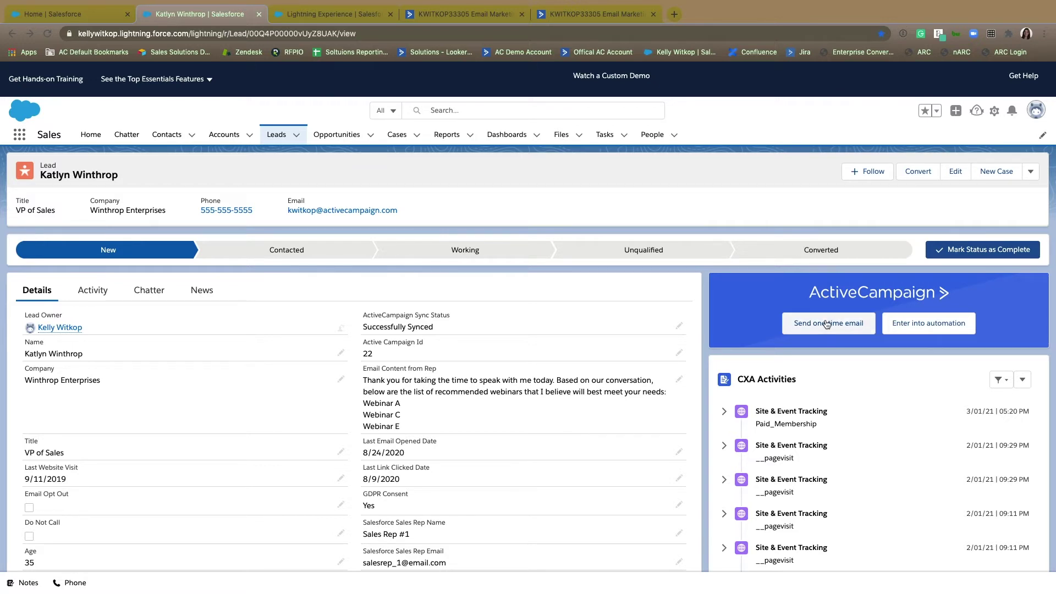
click(827, 324)
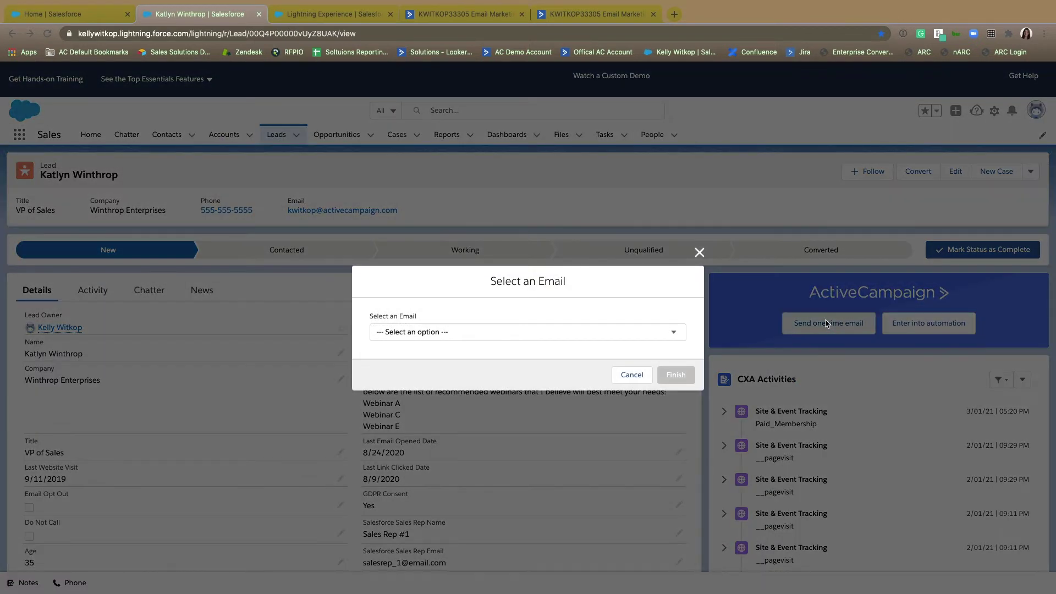
click(825, 324)
click(563, 330)
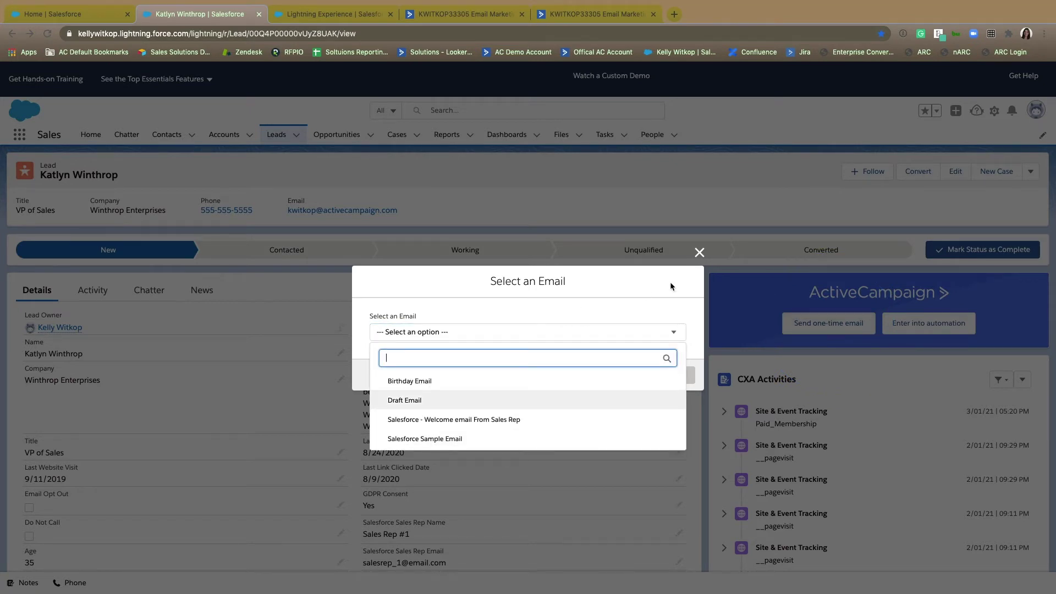
click(699, 253)
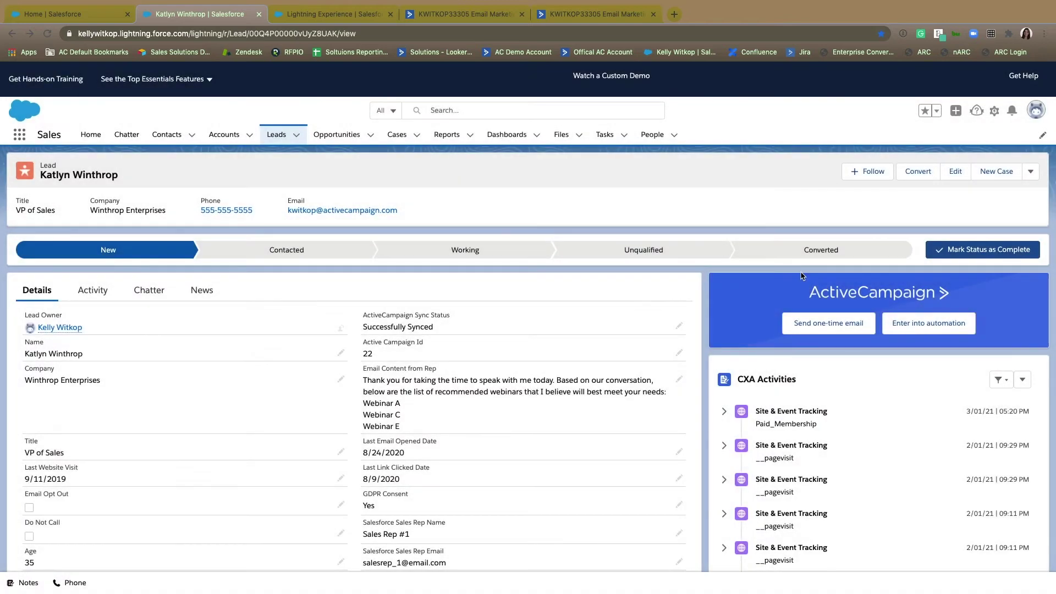
click(926, 326)
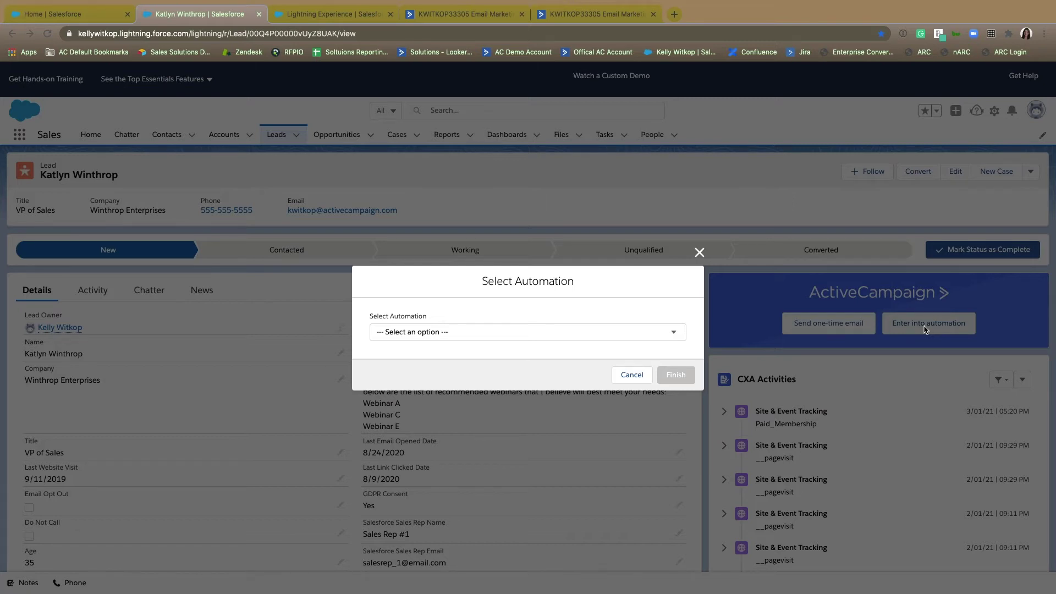
click(667, 332)
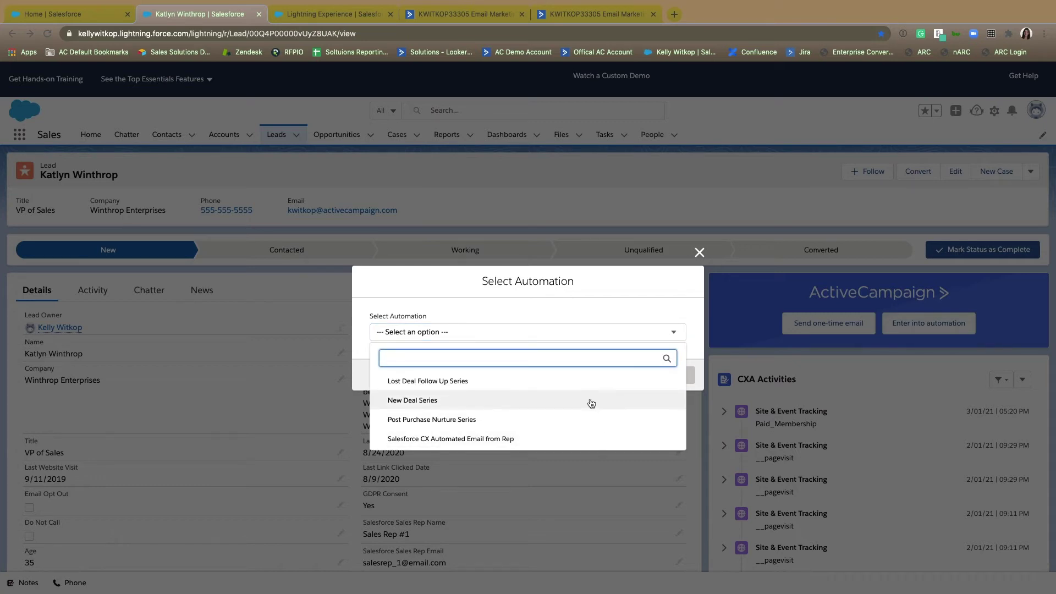
click(699, 252)
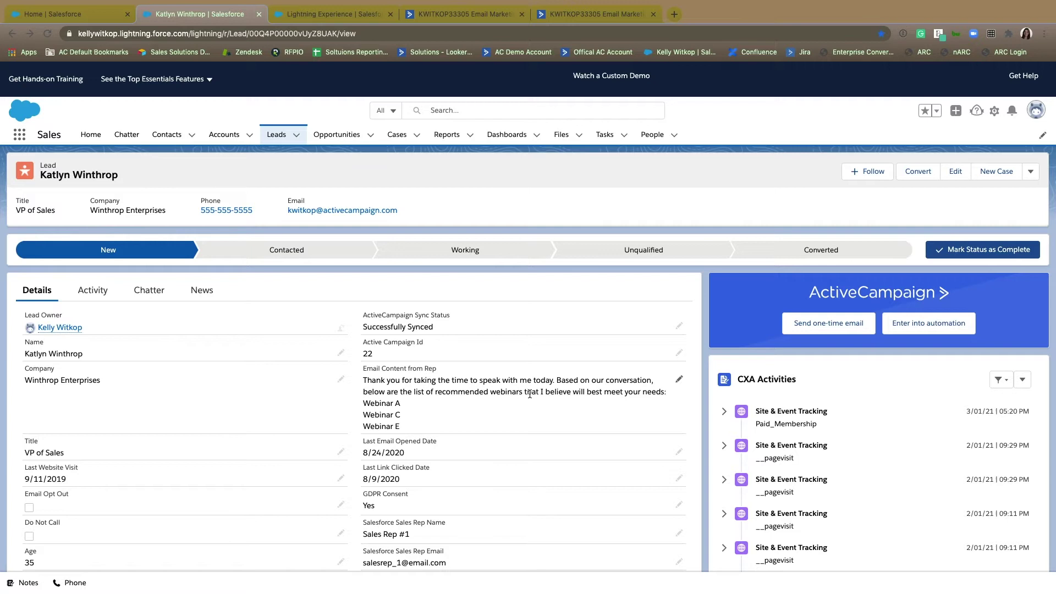
Scroll down to the CXA Activities feed with automation, campaign and page-visit entries
scroll(529, 394, down, 2)
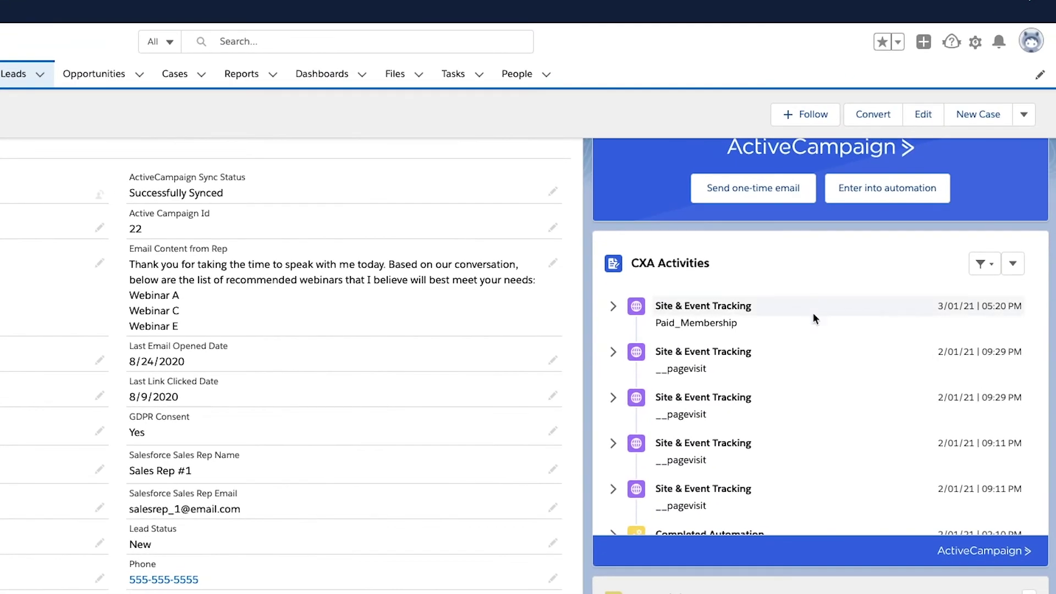
scroll(704, 332, down, 5)
scroll(704, 332, down, 5)
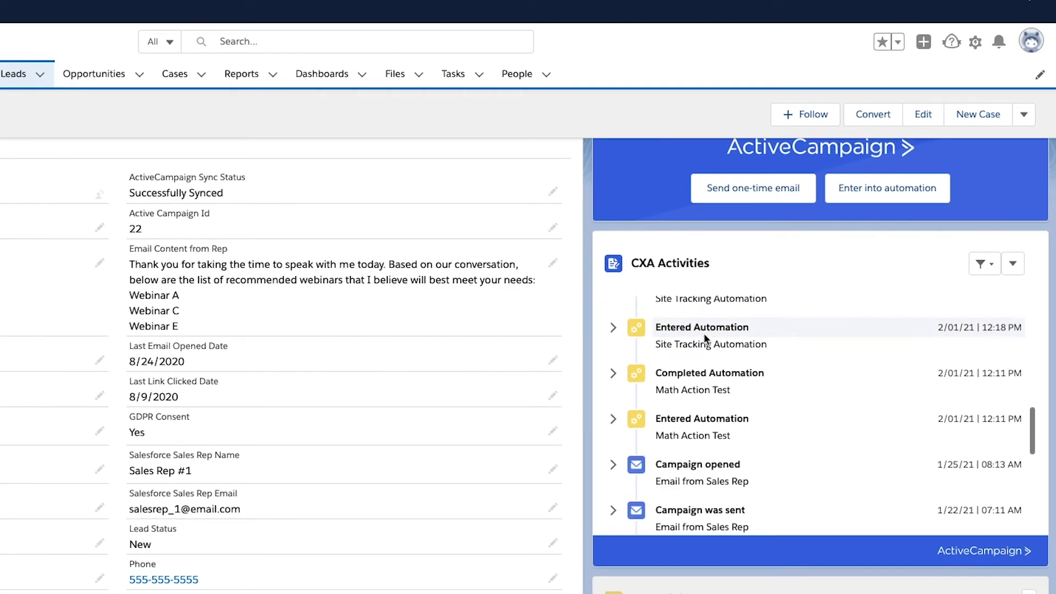
scroll(703, 332, down, 3)
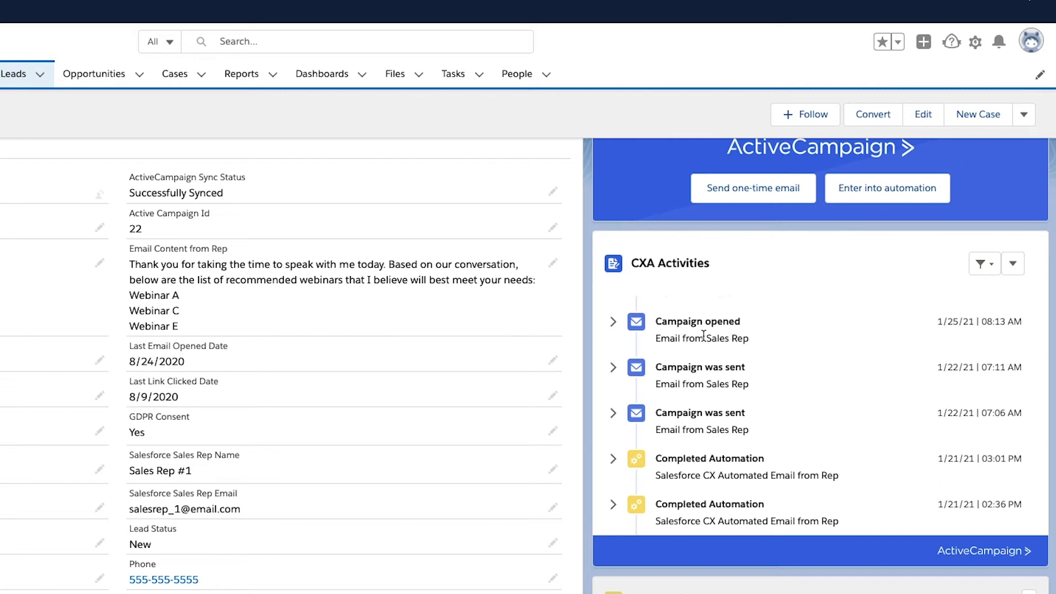
scroll(703, 335, down, 5)
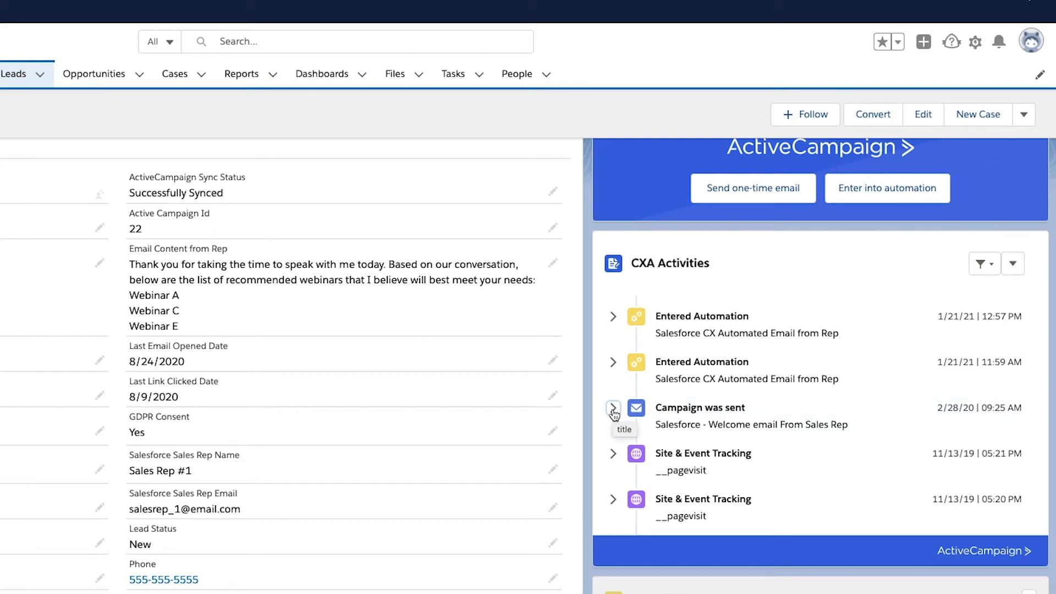
click(613, 408)
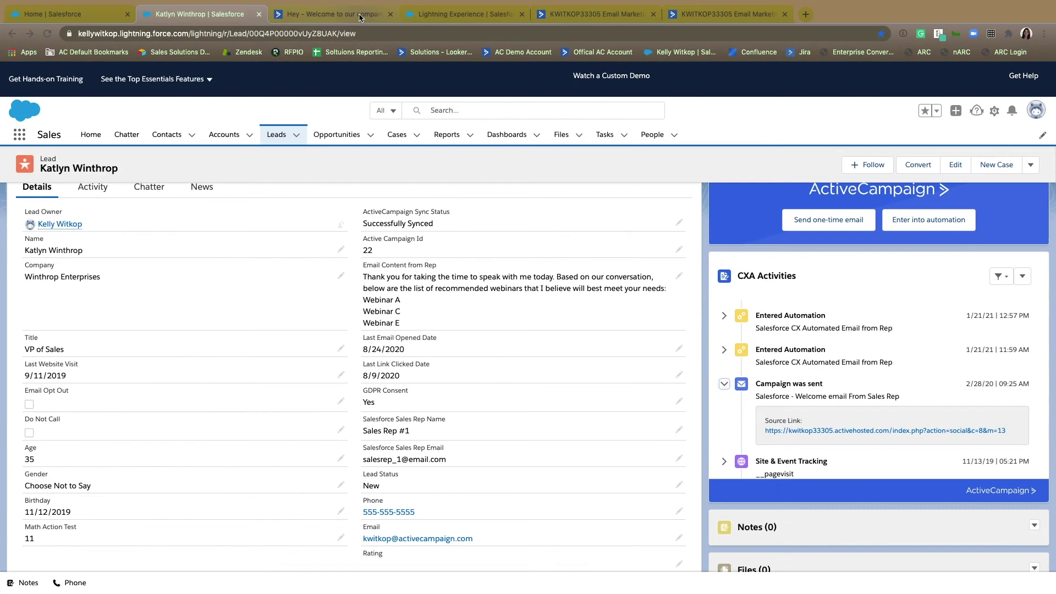
click(359, 17)
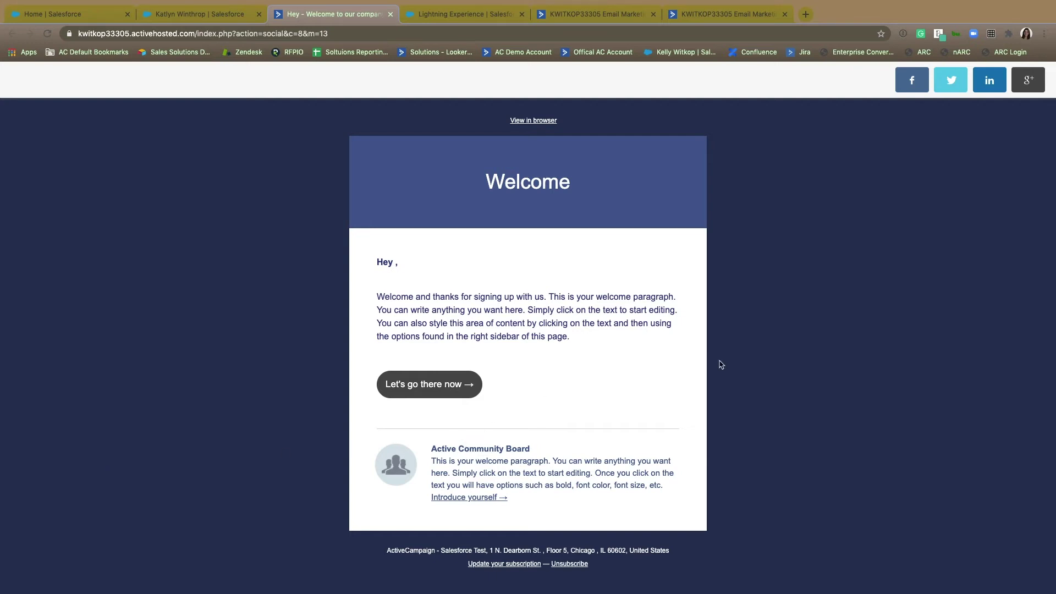
click(160, 14)
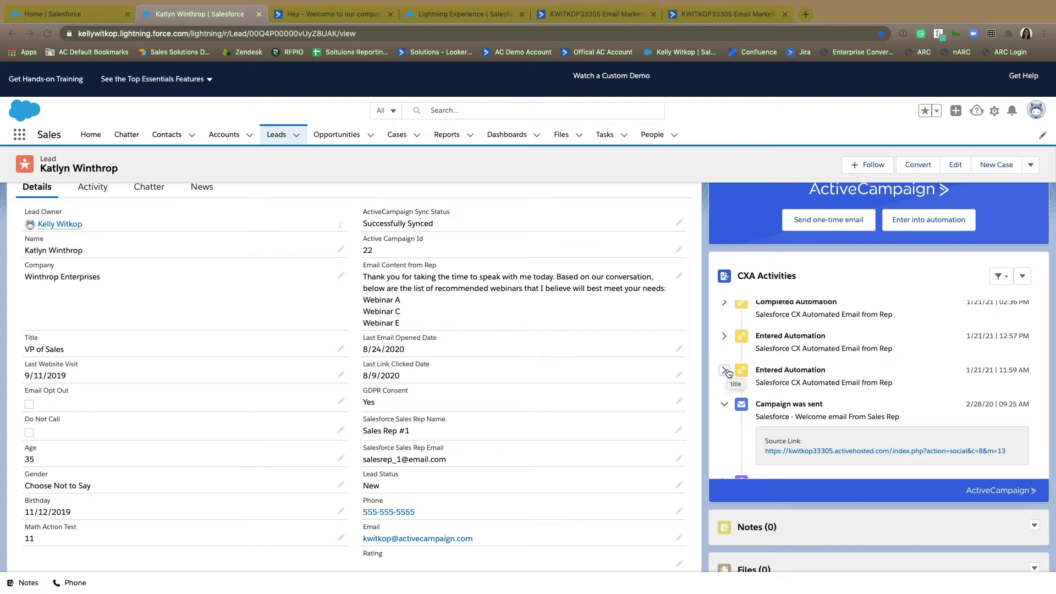
Expand the two latest Site & Event Tracking entries, revealing the Professional Plan and page URL
click(726, 371)
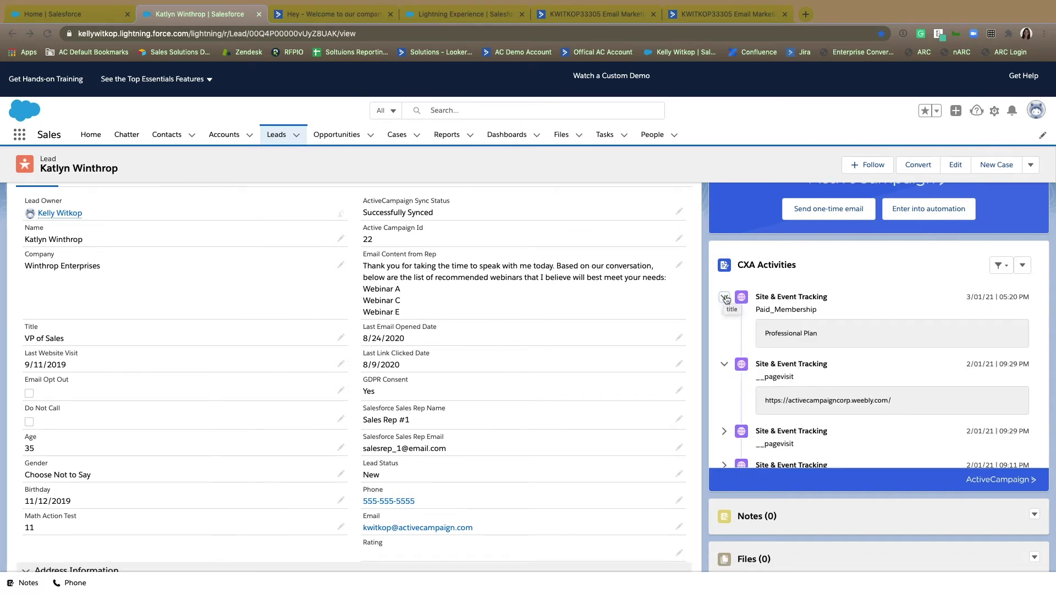
click(725, 297)
click(724, 331)
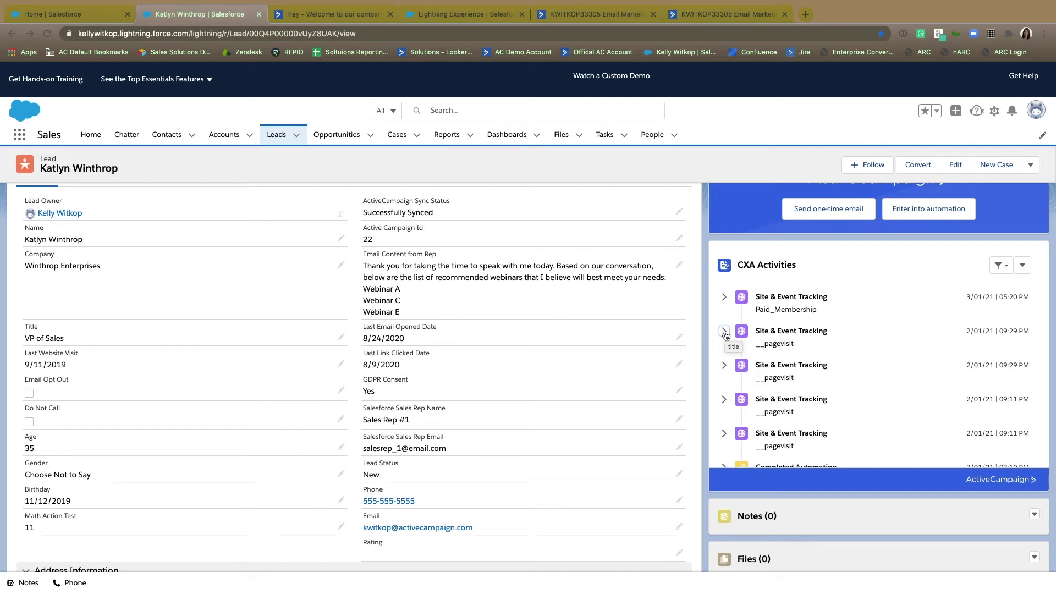
click(724, 332)
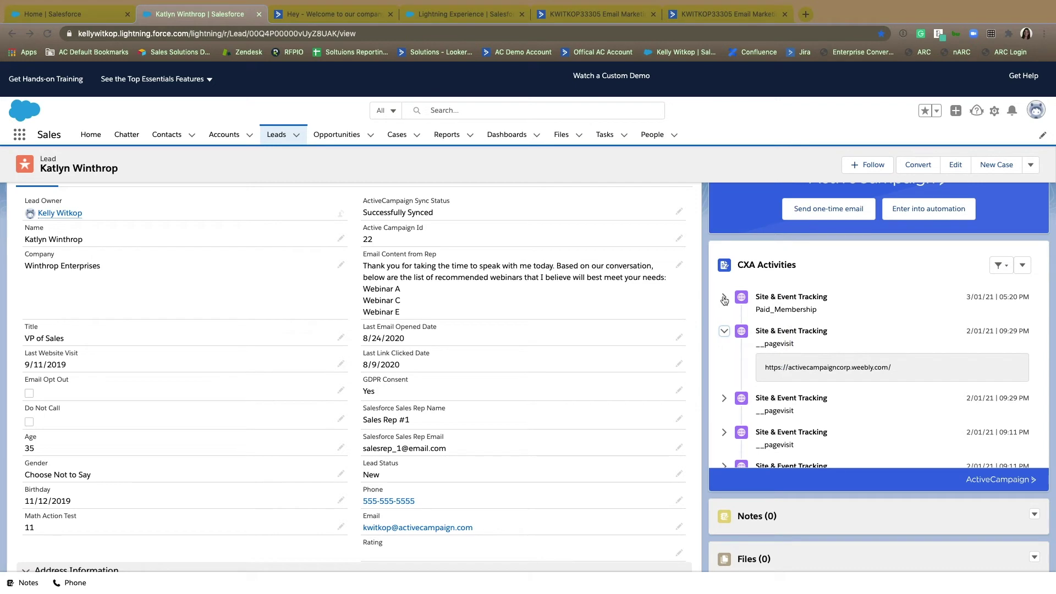
click(724, 297)
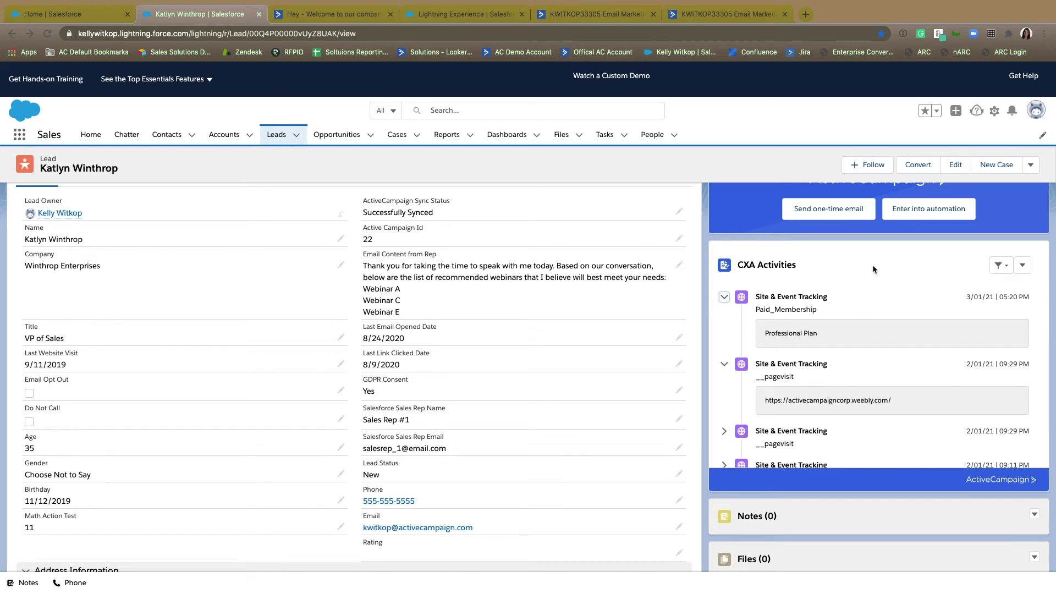
Preview the full activity list, then show the Automation, Campaign and Site & Event Tracking filters
click(1022, 267)
click(995, 289)
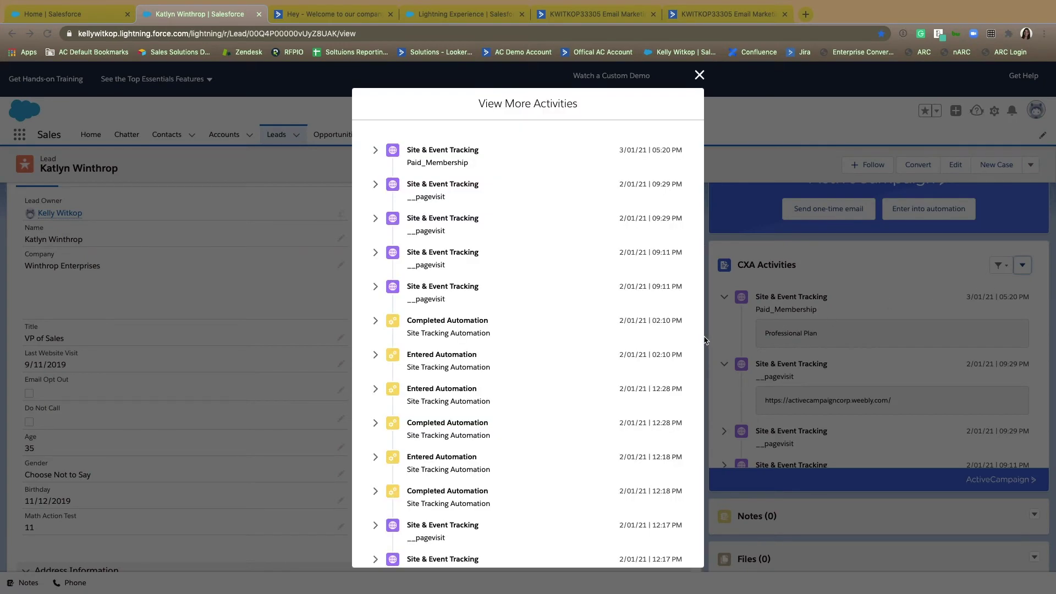
click(697, 75)
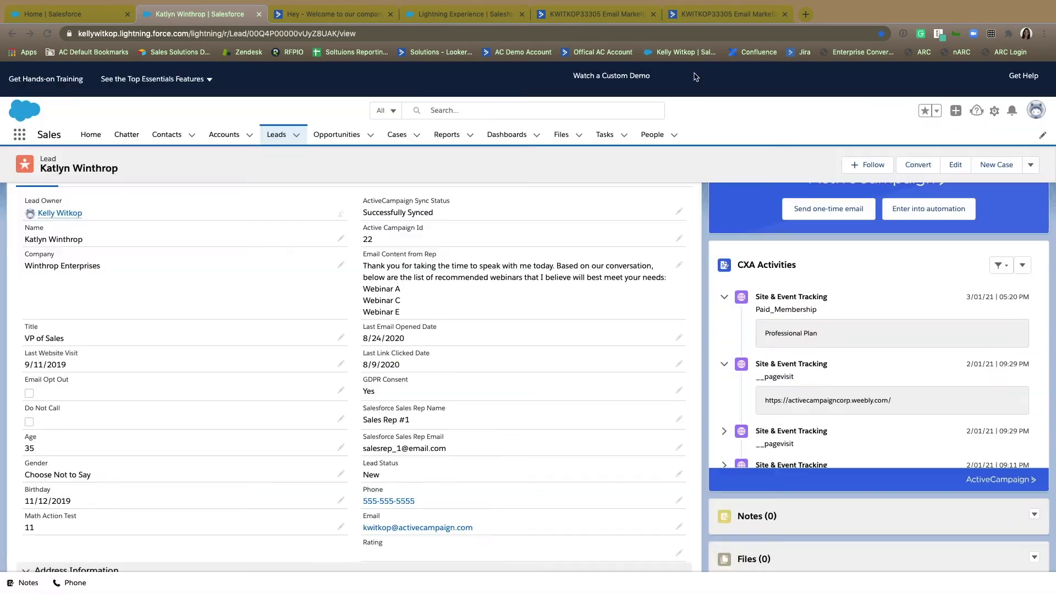
click(1009, 271)
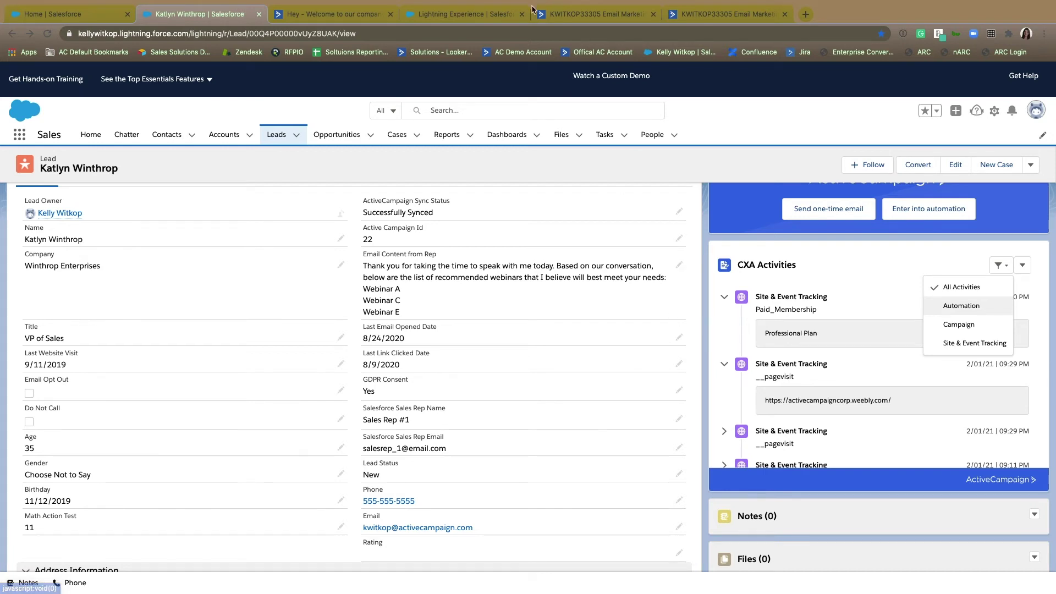
click(564, 13)
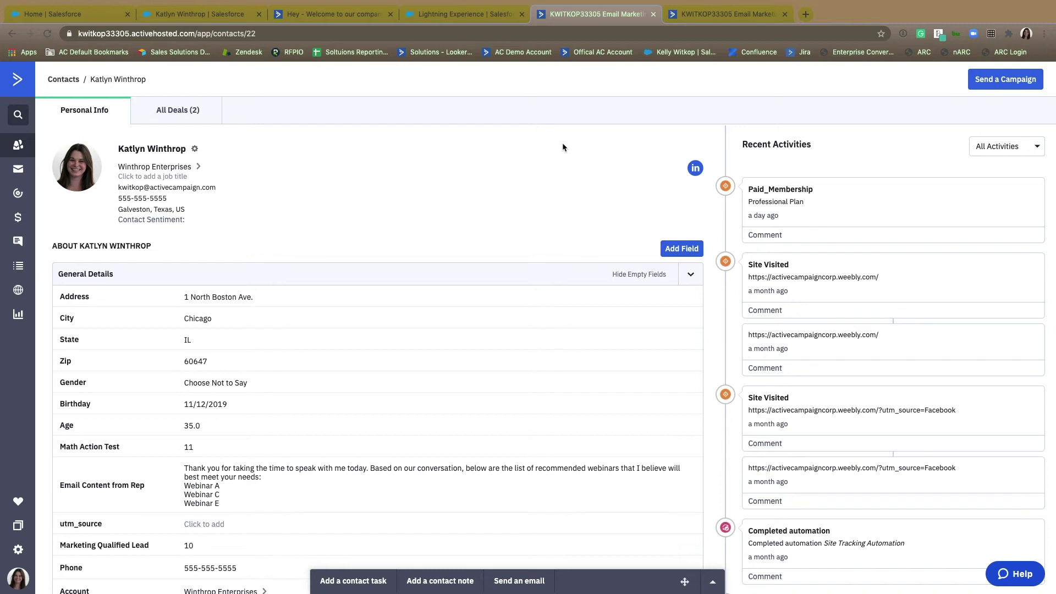
scroll(562, 147, down, 3)
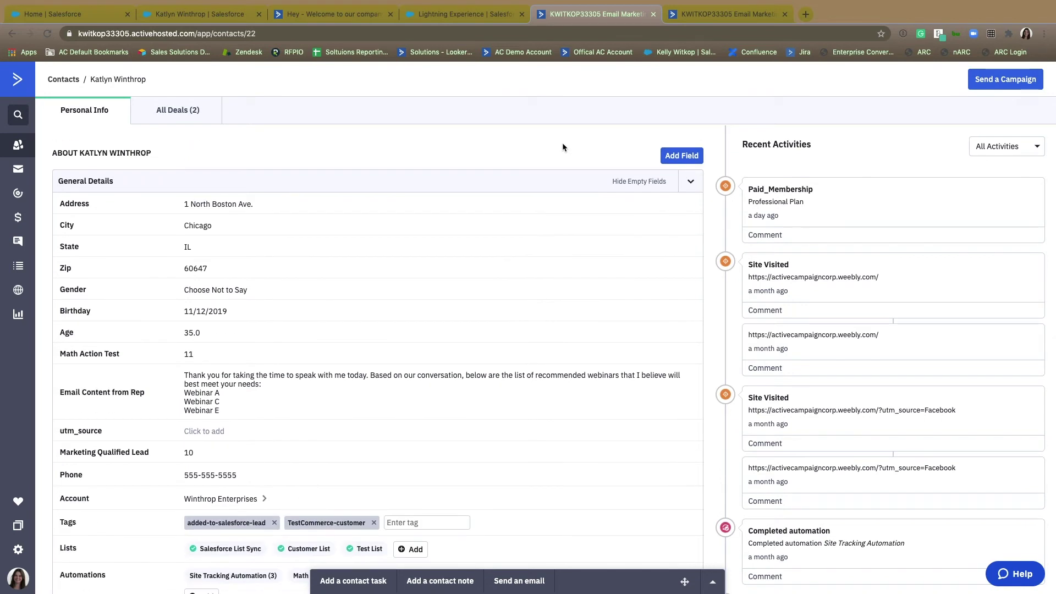
scroll(551, 150, down, 1)
scroll(529, 223, down, 3)
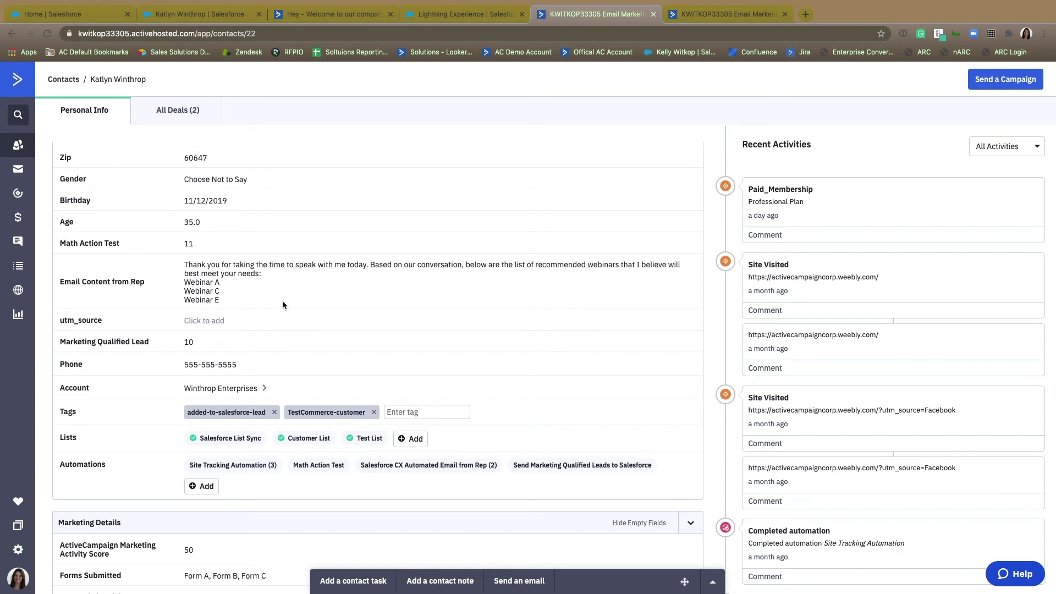
Open the Send Marketing Qualified Leads automation and add an action after the Wait step
click(734, 12)
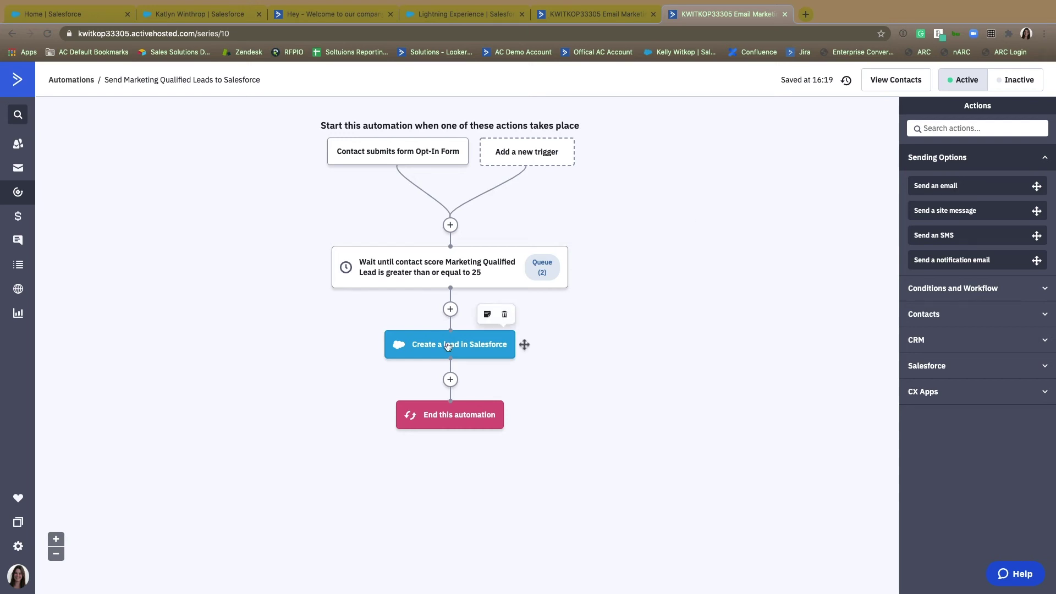
click(451, 309)
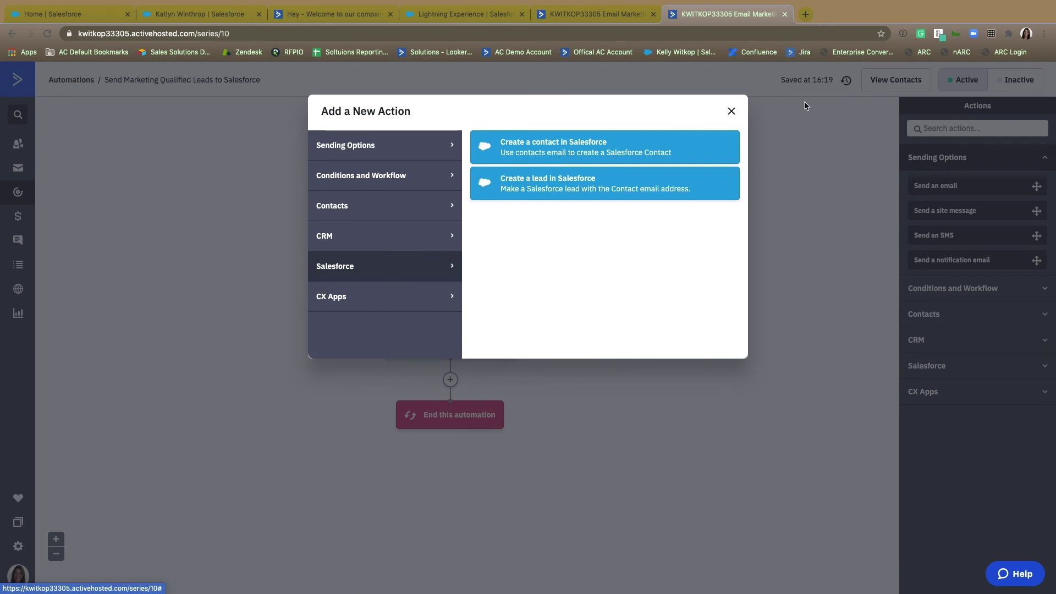
Close the Add a New Action choices without adding anything
click(730, 111)
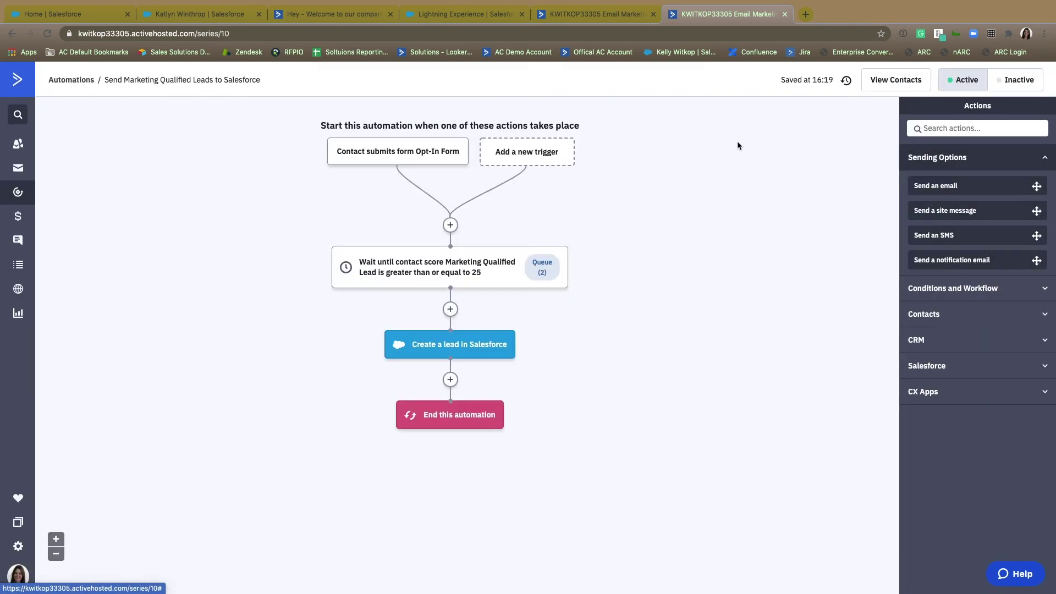